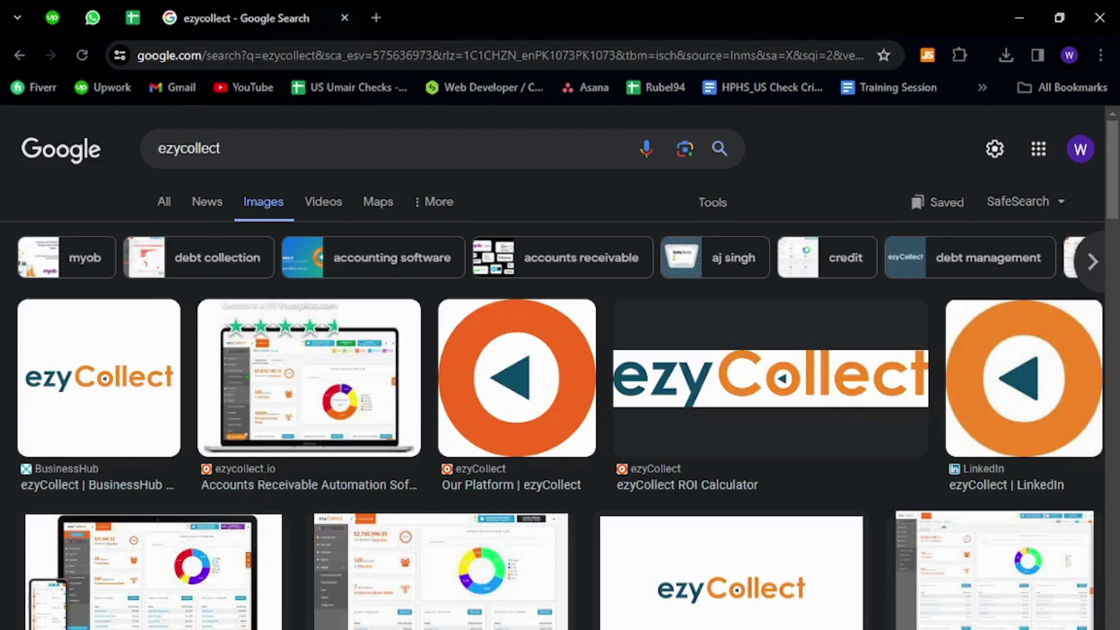
Search Google for ezycollect in a new tab, dropping the autocompleted .io suggestion
left_click(377, 18)
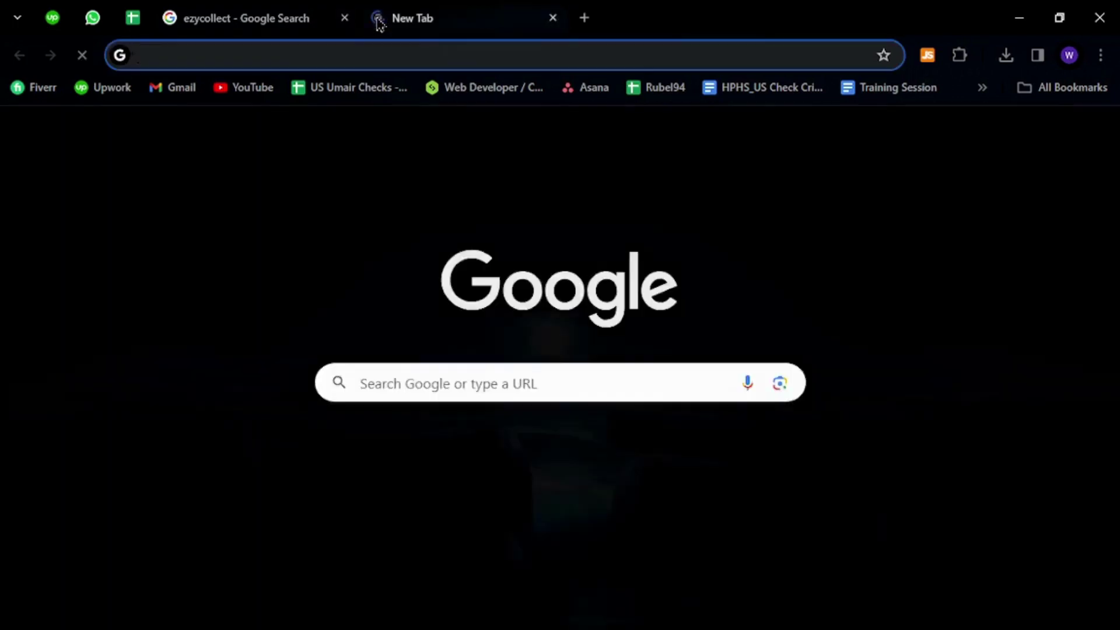
type("ezycoll")
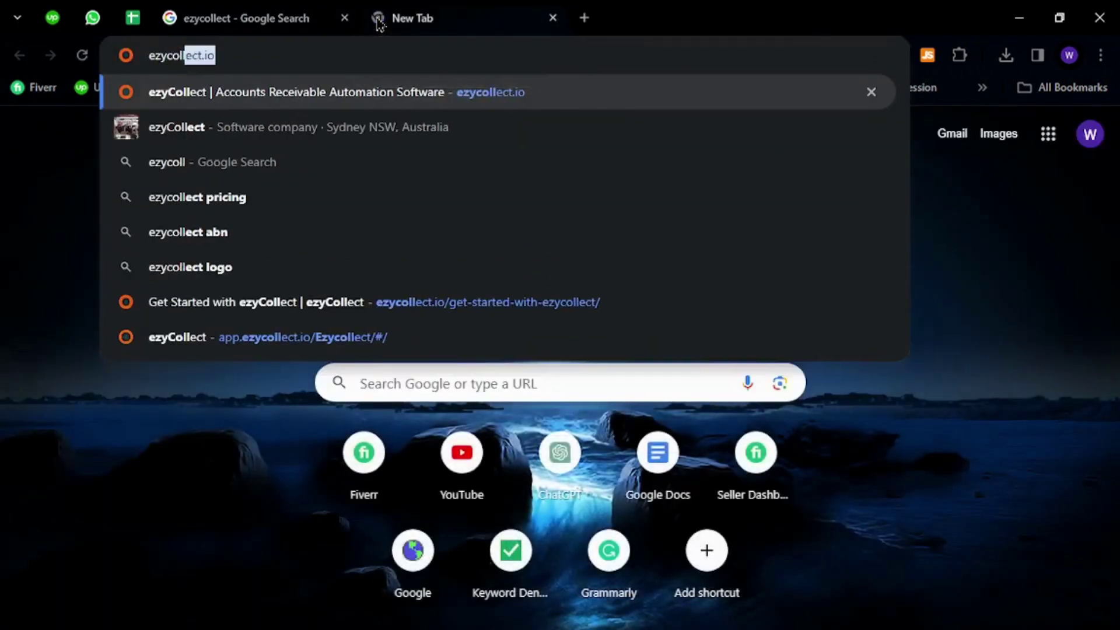
type("ect")
key("Delete")
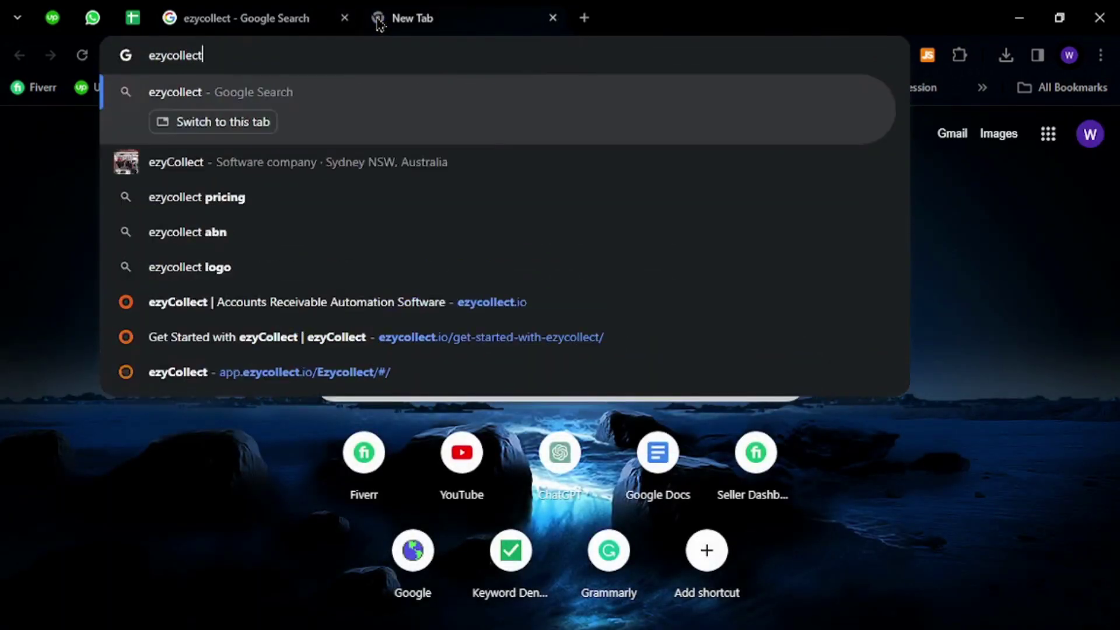
key("Return")
scroll(273, 371, "down", 5)
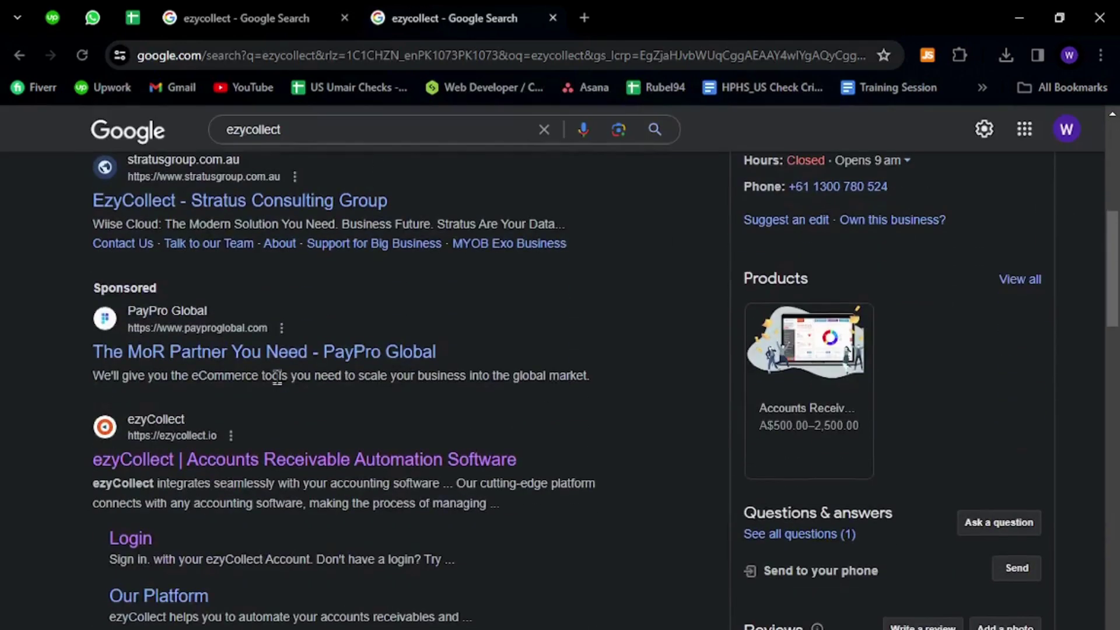
Open the official ezyCollect site, then its GET STARTED – IT'S FREE trial form
left_click(299, 462)
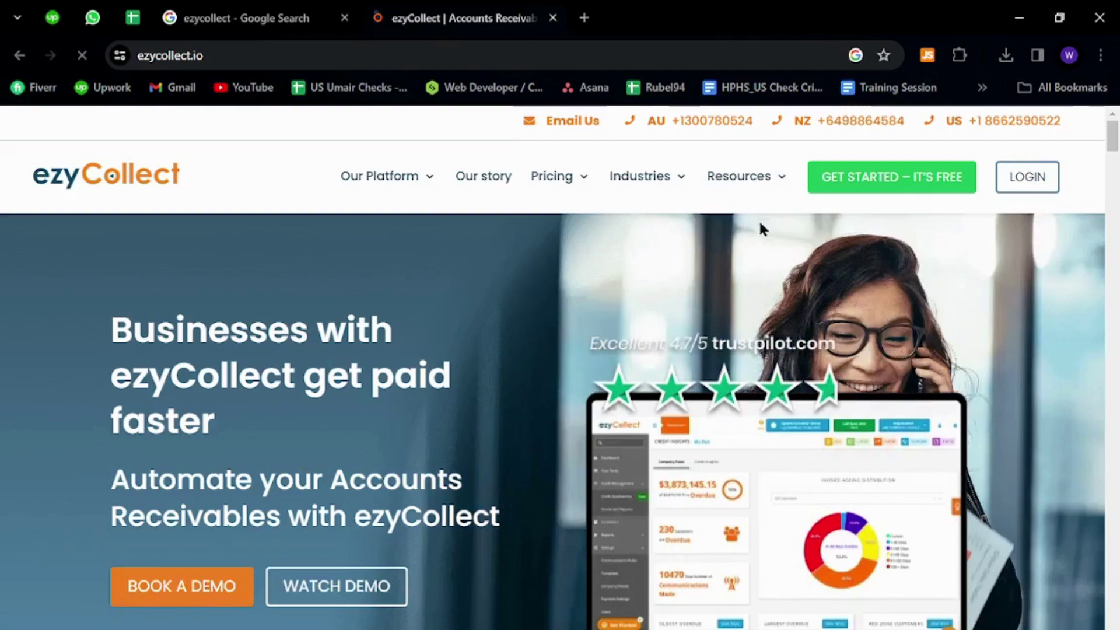
left_click(913, 192)
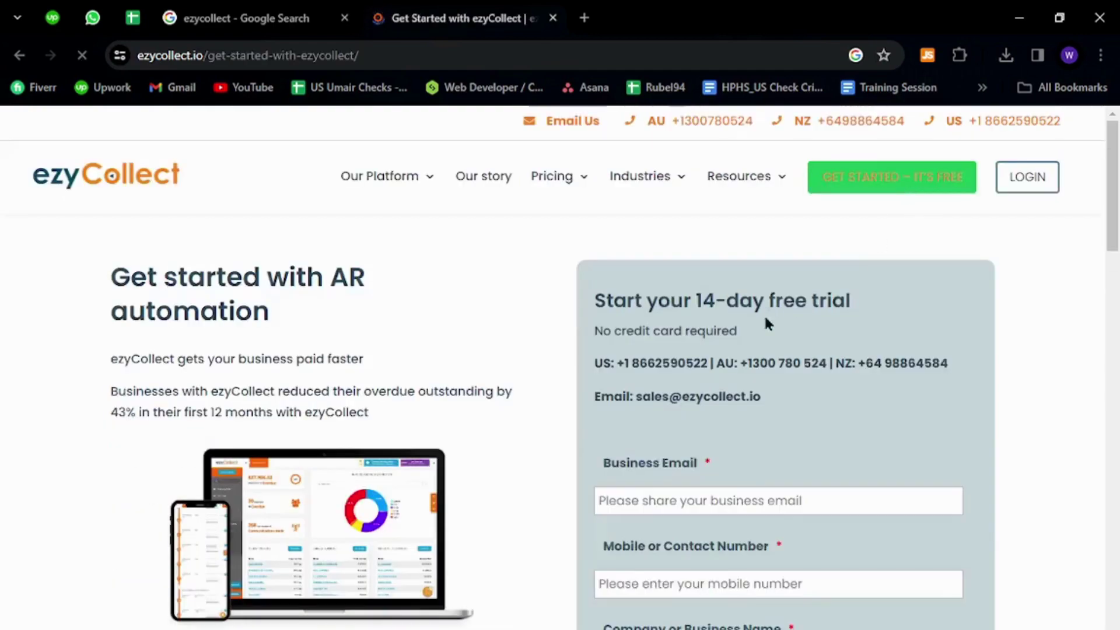
scroll(750, 301, "down", 5)
scroll(670, 309, "down", 1)
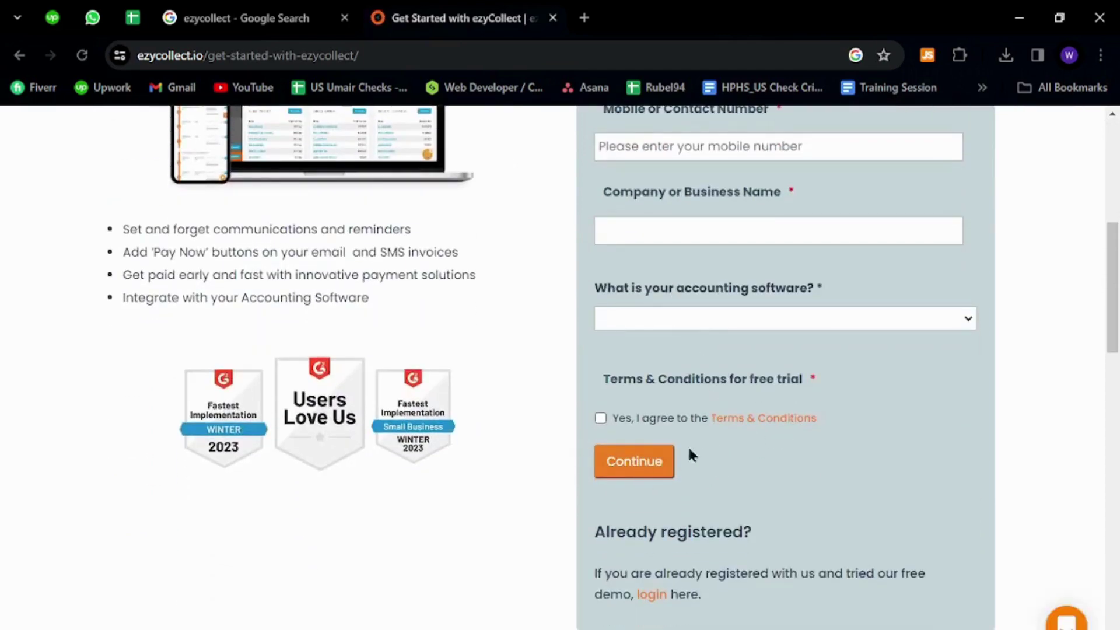
scroll(704, 400, "up", 1)
scroll(708, 393, "up", 3)
left_click_drag(696, 212, 847, 210)
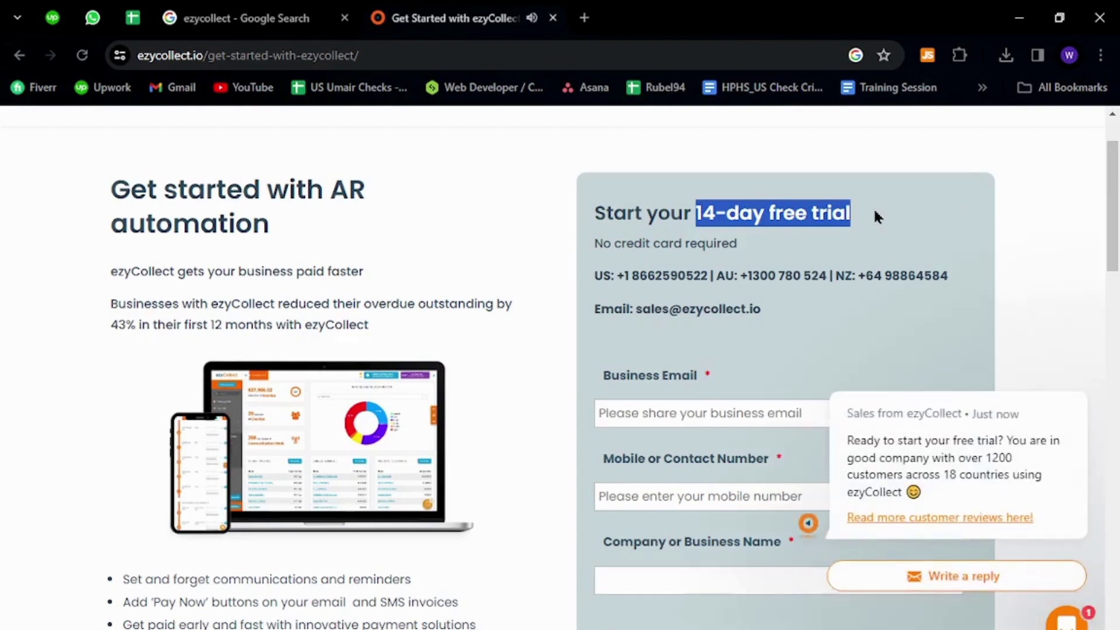
scroll(873, 207, "up", 1)
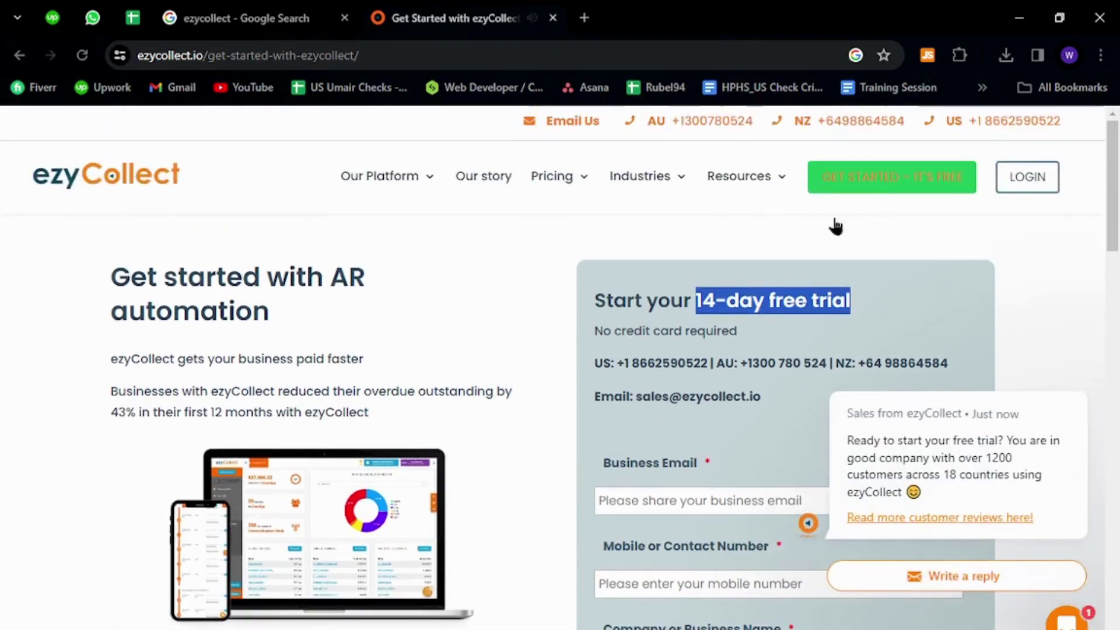
Return to the ezyCollect homepage, go to LOGIN, and select the empty Email and Password fields
left_click(121, 188)
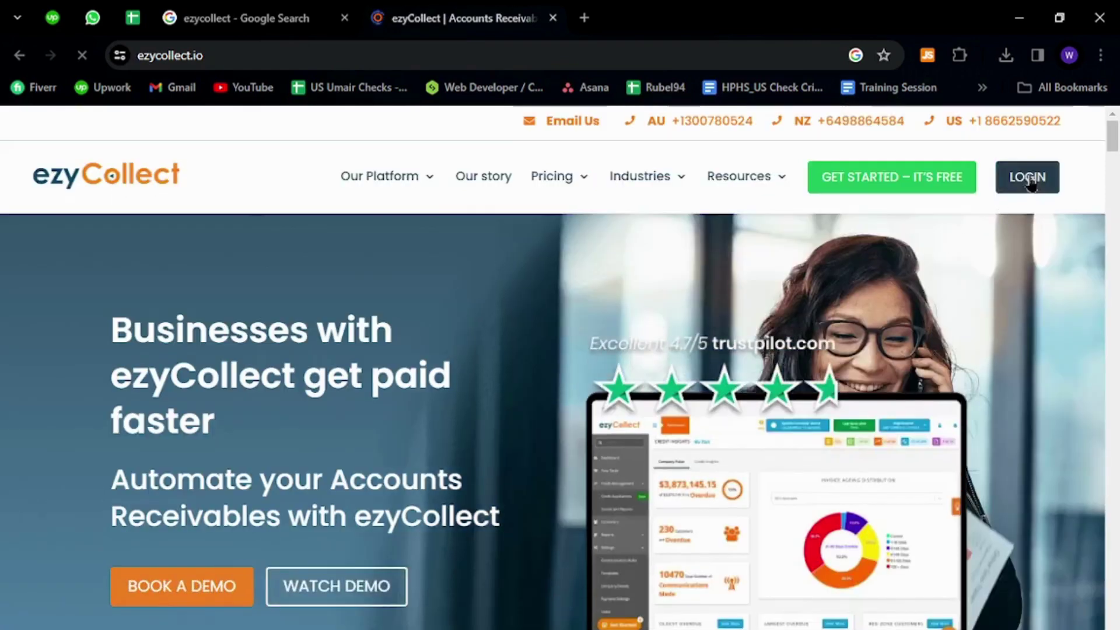
left_click(1028, 178)
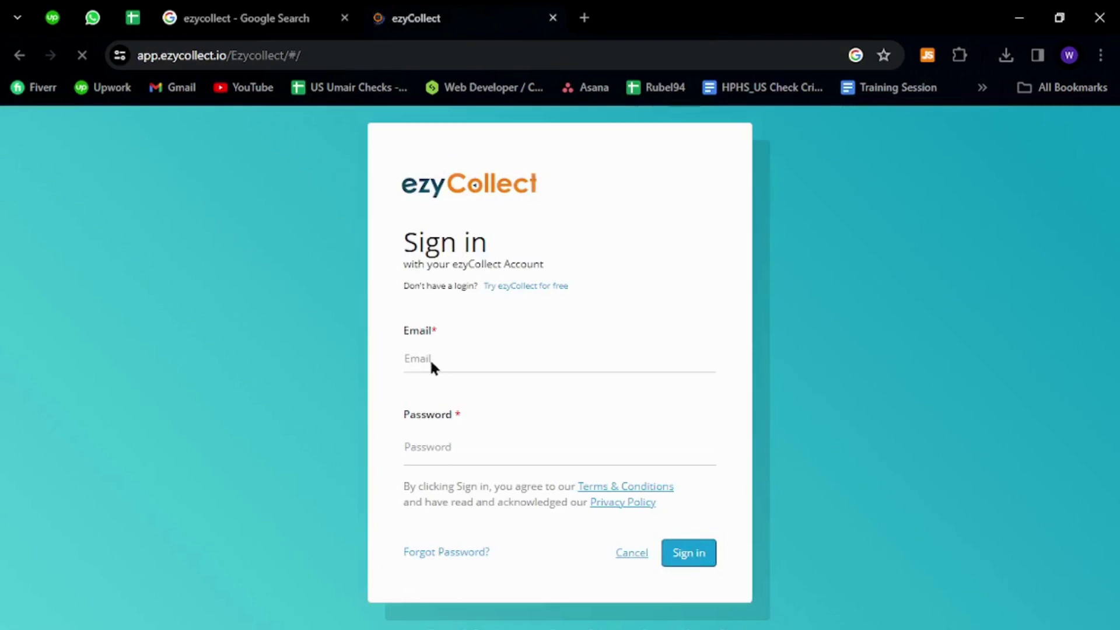
left_click(428, 358)
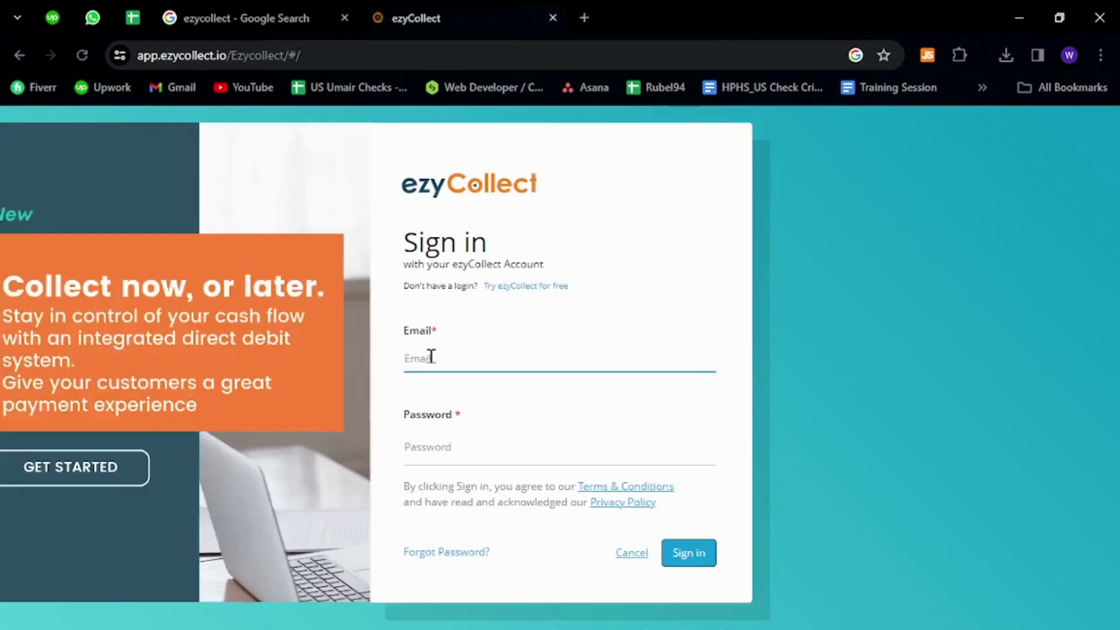
left_click(452, 445)
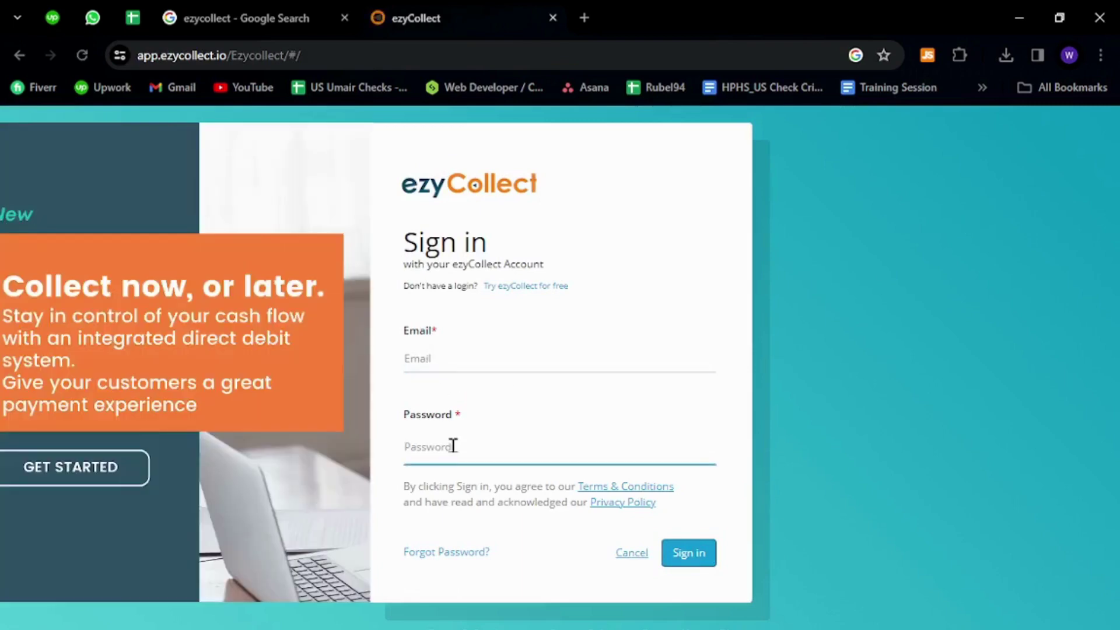